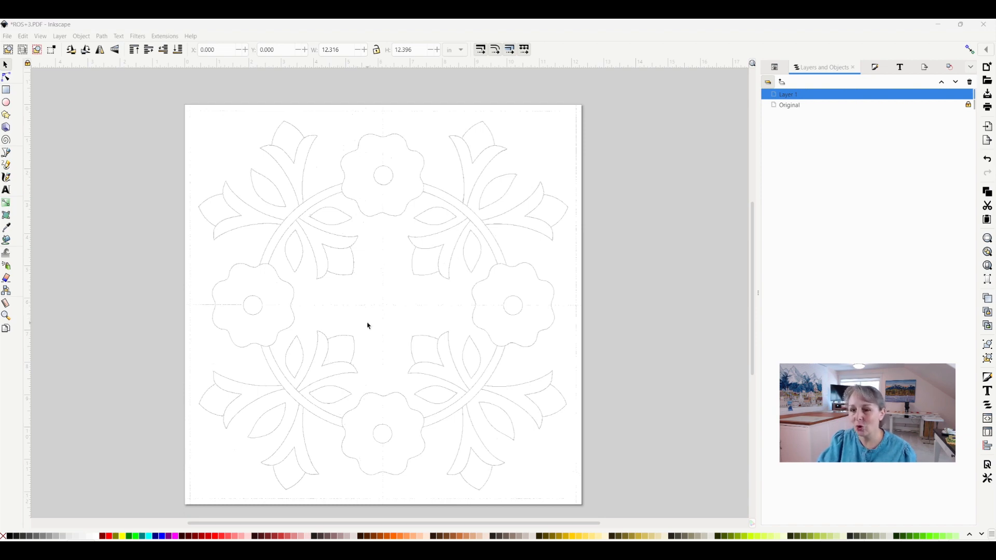
scroll(367, 325, up, 1)
scroll(367, 325, up, 1)
scroll(367, 325, up, 6)
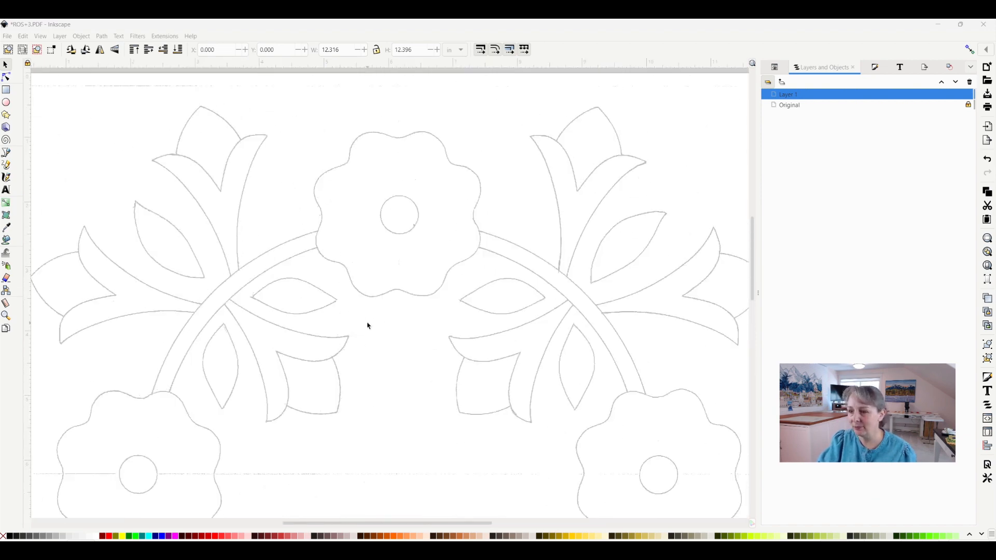
scroll(366, 325, up, 1)
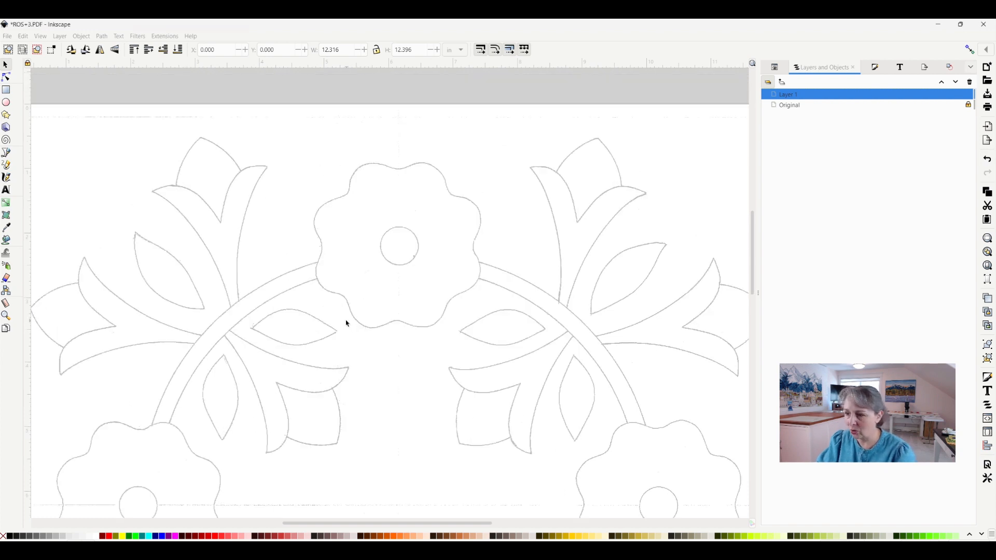
Step: Deselect everything and adjust the zoom to frame the leaves beside the top flower
click(343, 319)
key(plus)
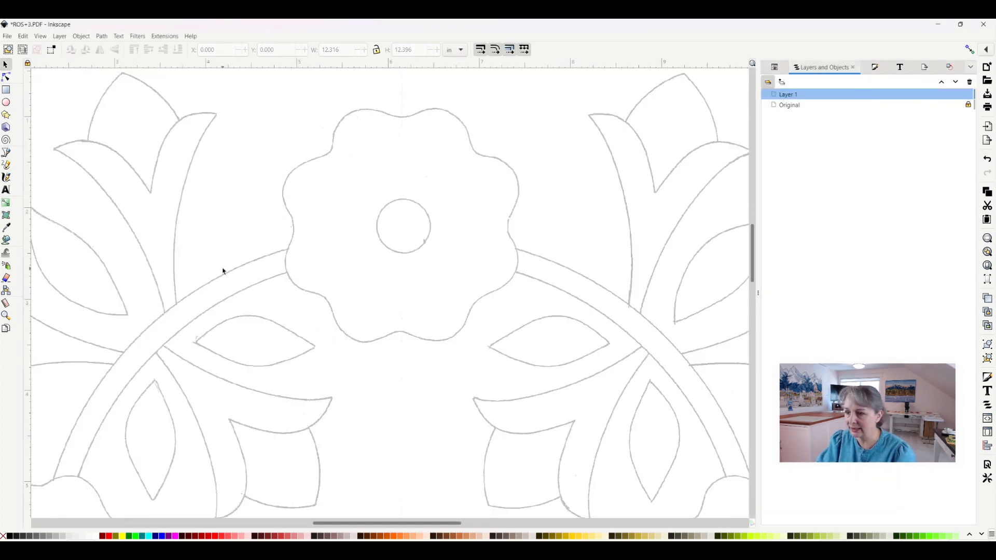
key(minus)
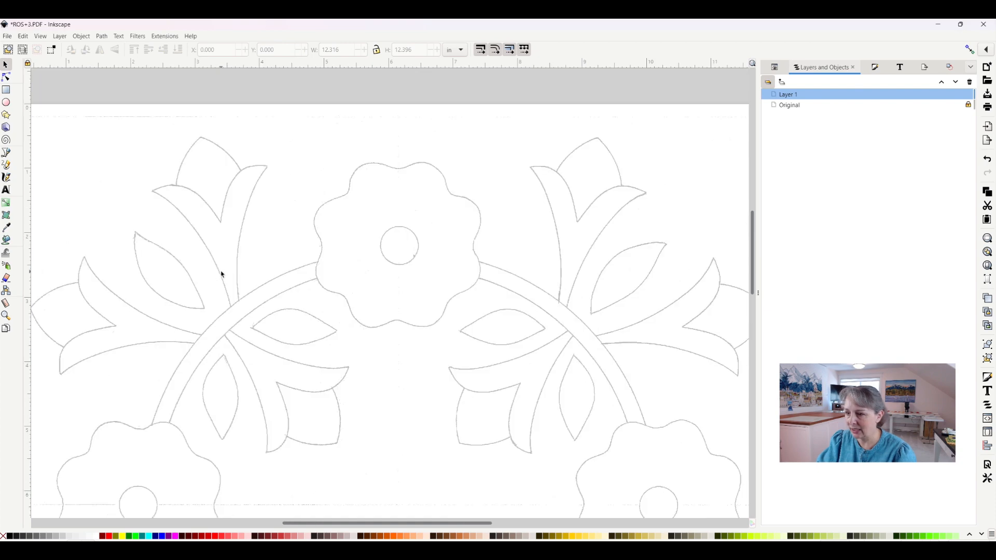
drag(389, 522, 359, 523)
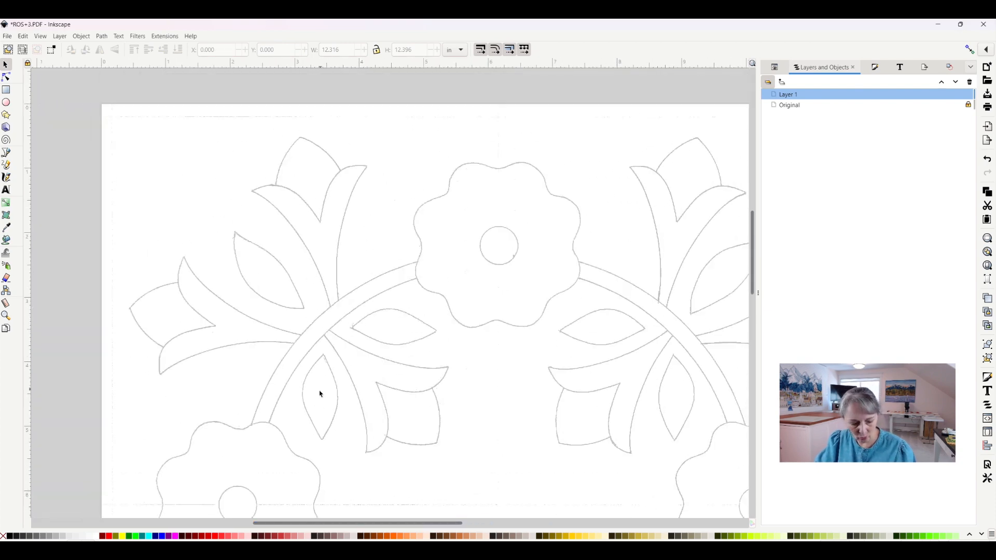
scroll(318, 389, up, 1)
ctrl+scroll(319, 392, up, 2)
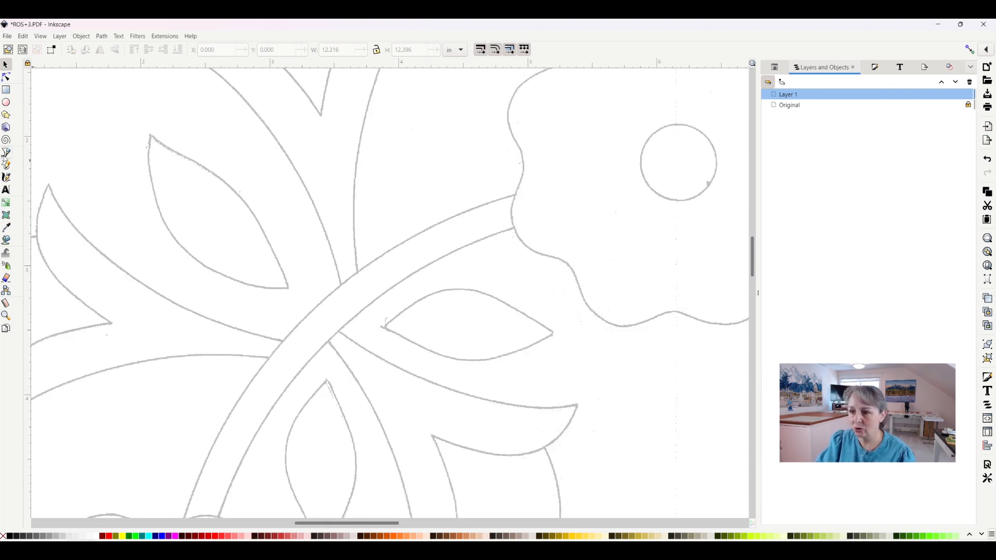
Step: Make Layer 1 current in Layers and Objects and switch to the Bezier Pen tool
mouse_move(5, 152)
click(813, 95)
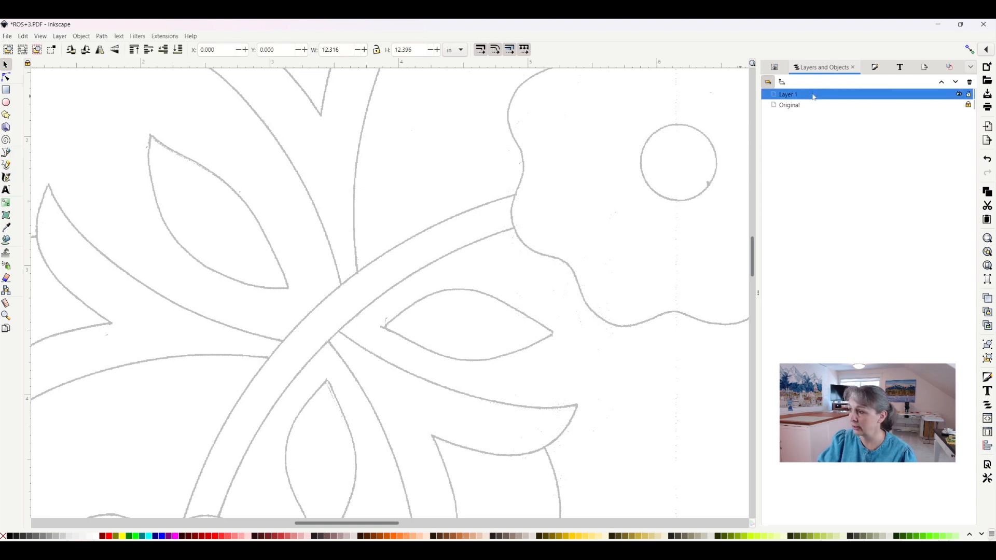
click(804, 106)
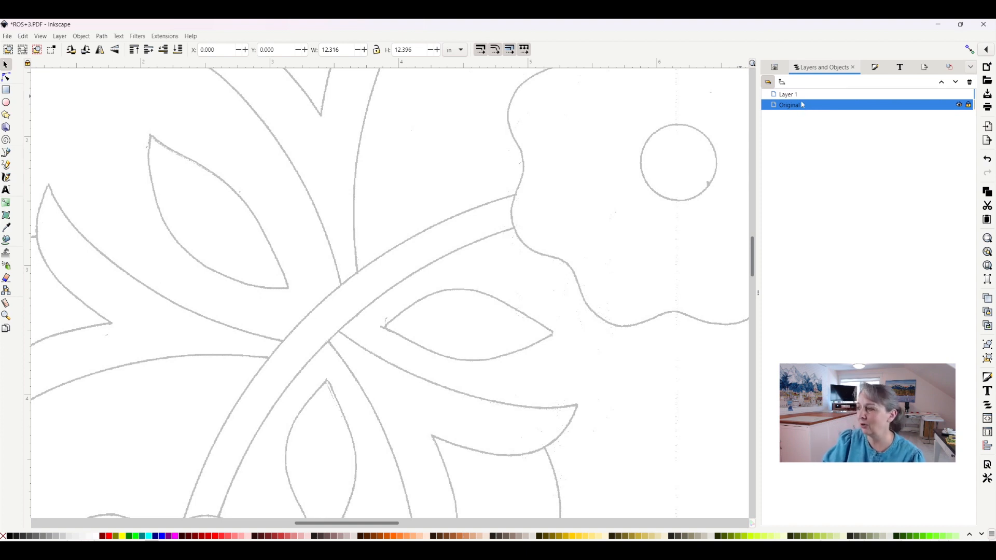
click(801, 95)
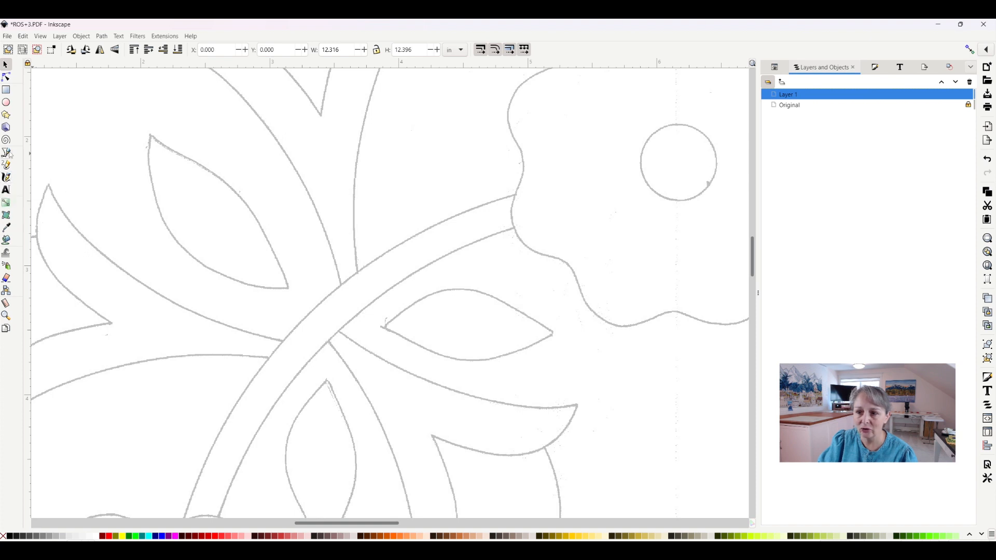
click(8, 153)
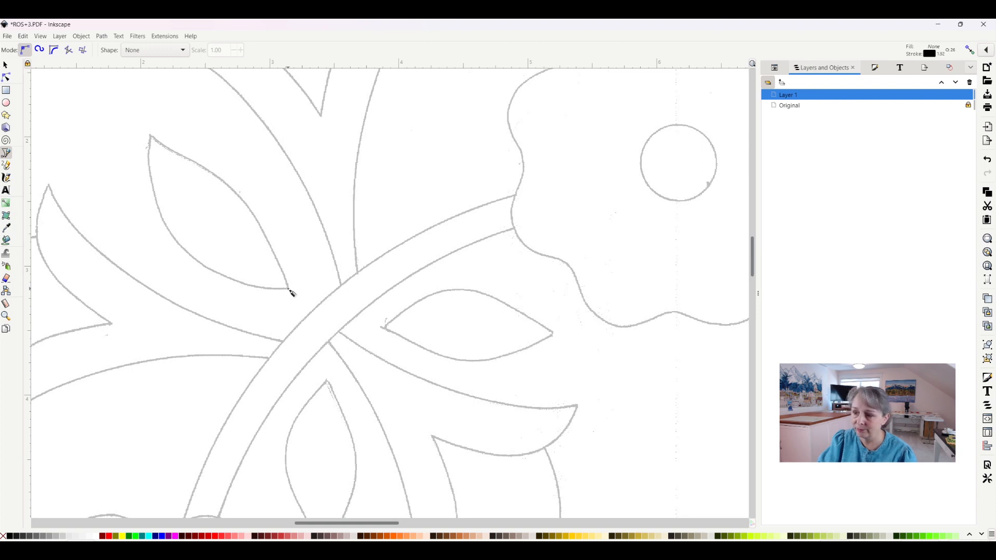
Step: Draw a closed triangular path through the leaf's right tip, lower edge and top tip
key(Escape)
click(288, 289)
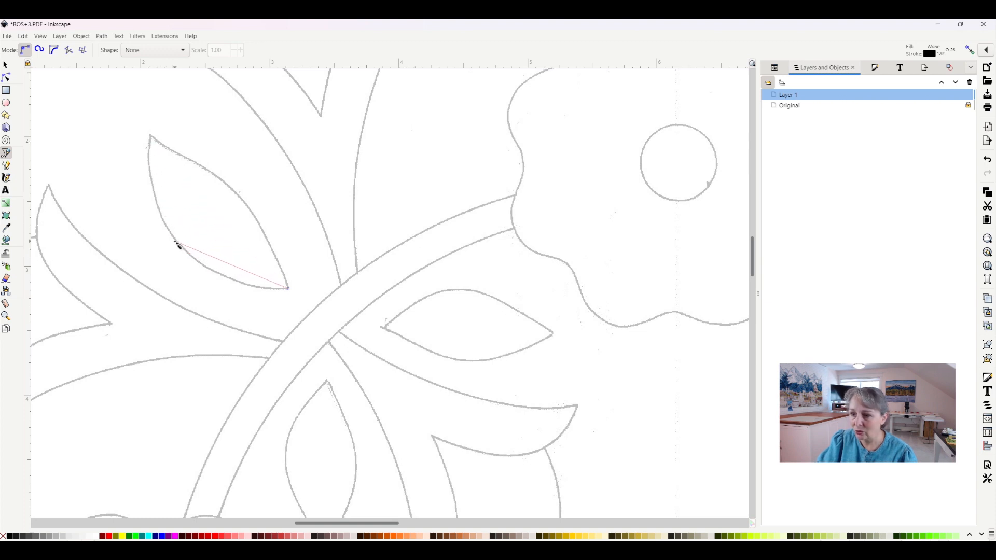
click(177, 244)
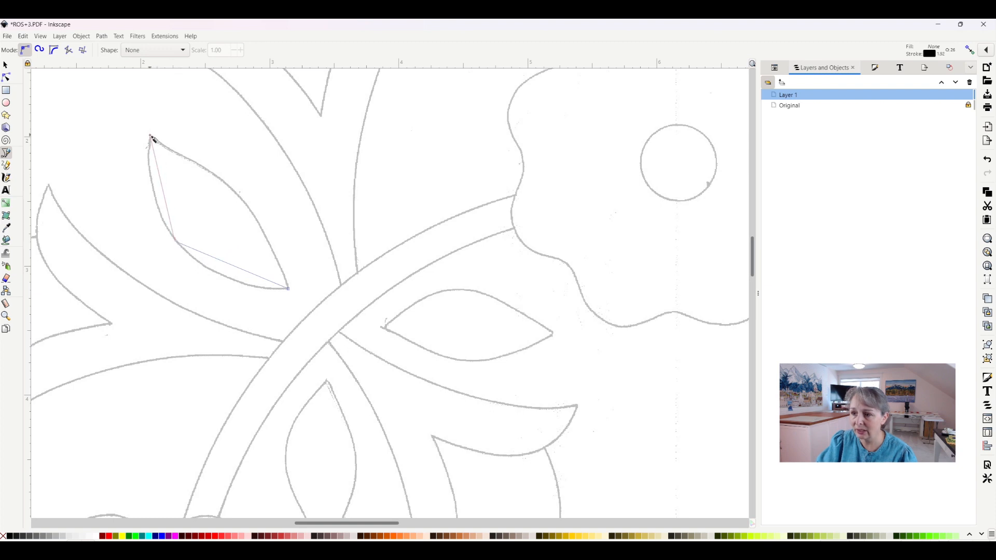
click(152, 137)
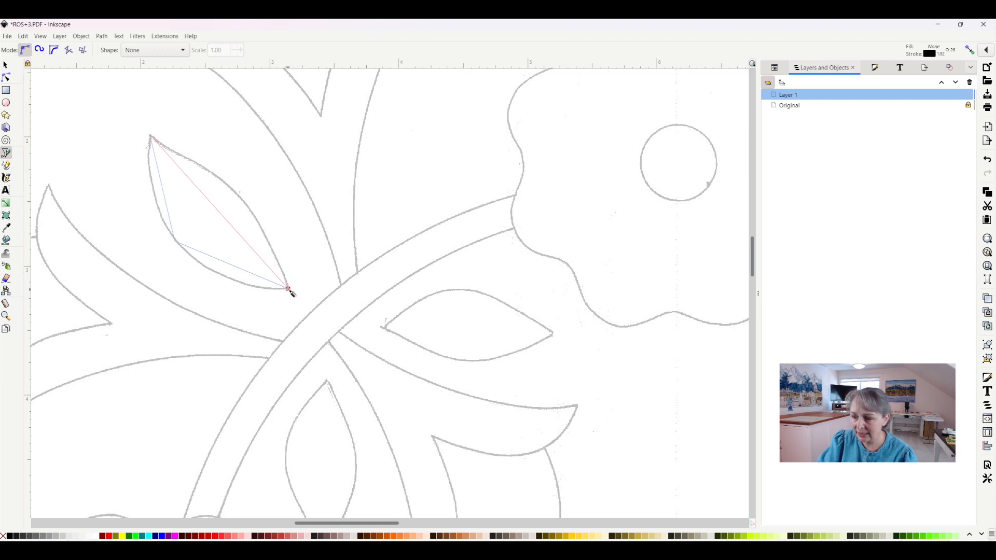
click(289, 289)
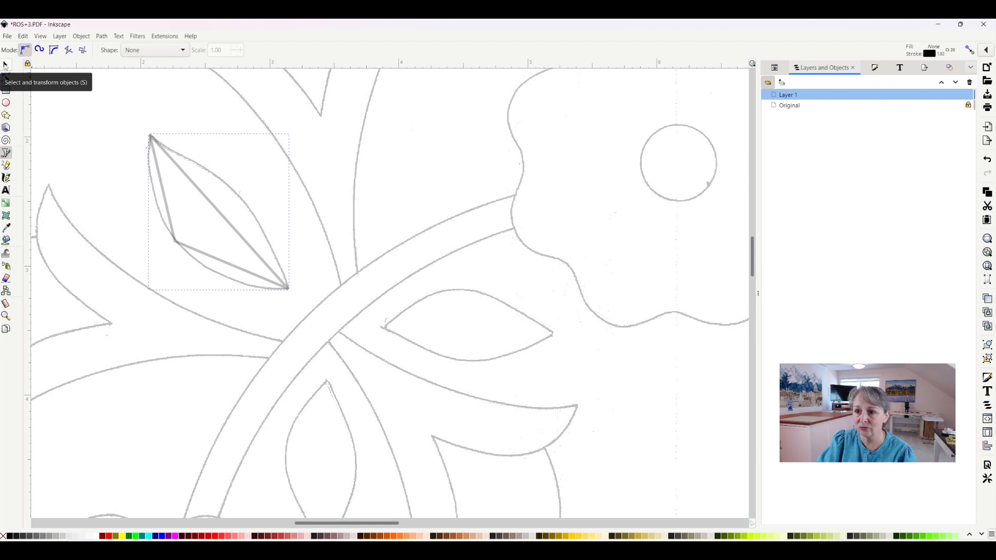
click(5, 65)
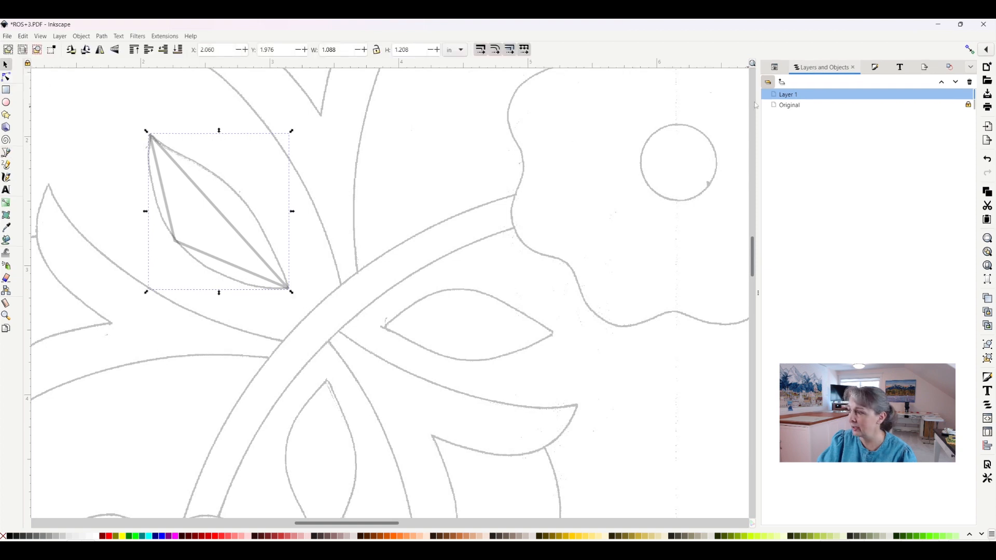
Step: Raise the leaf path's stroke opacity to 100% in Fill and Stroke, then return to Layers
click(875, 68)
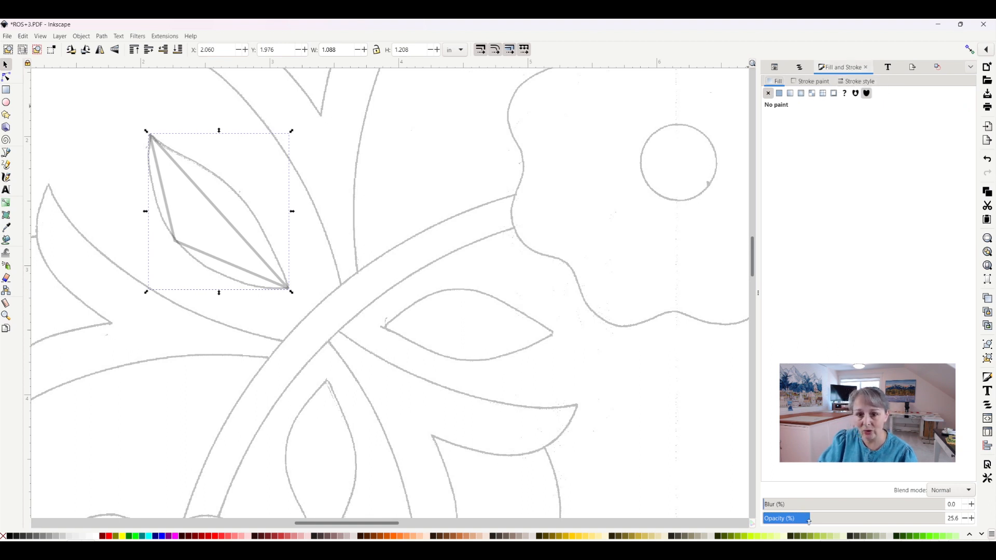
drag(809, 522, 947, 522)
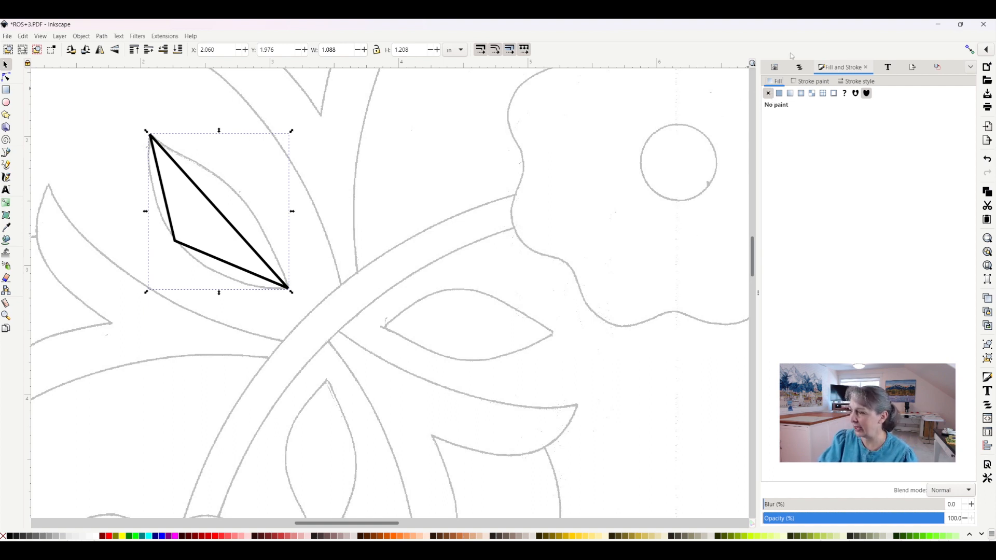
key(ctrl+shift+l)
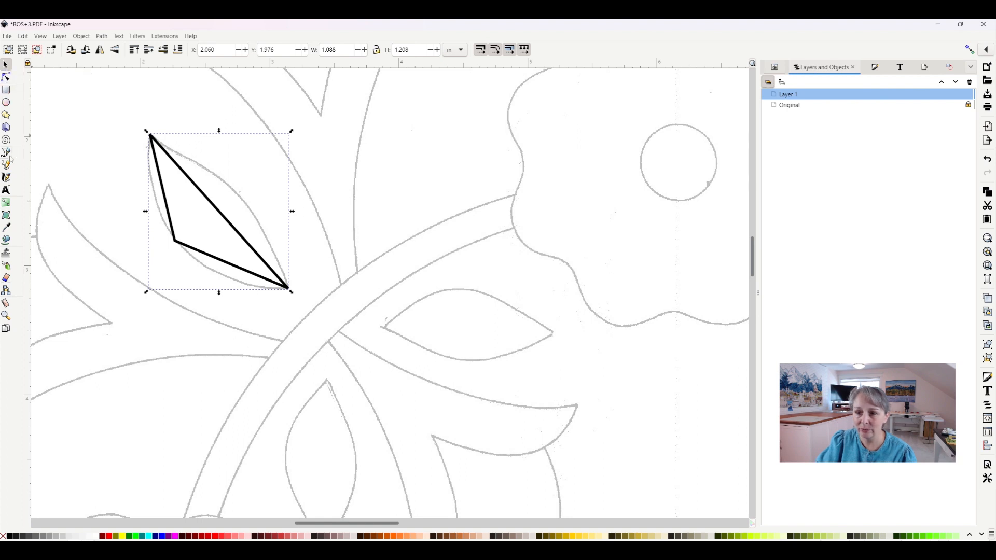
Step: With the Node tool, bend the leaf's upper edge into a curve matching the traced outline
click(5, 78)
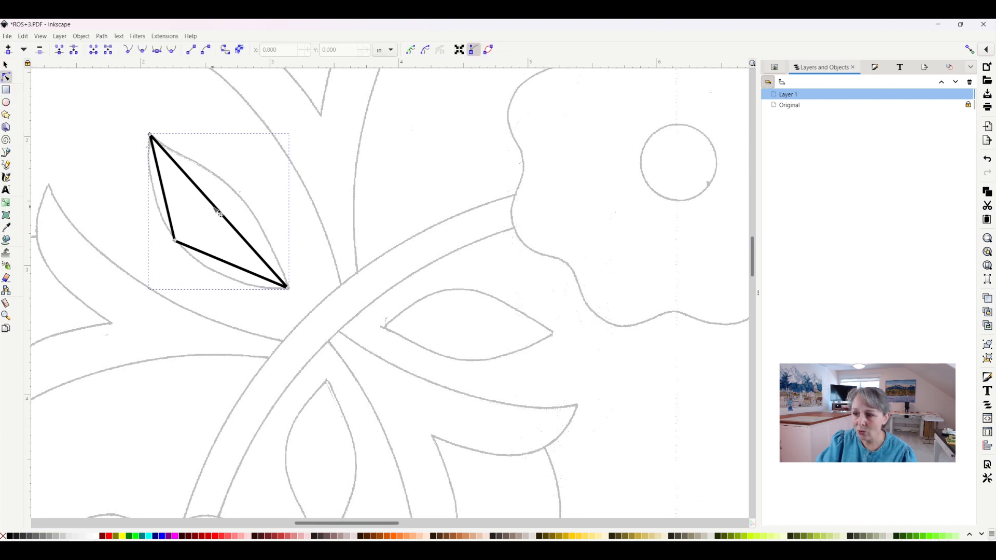
drag(209, 204, 250, 205)
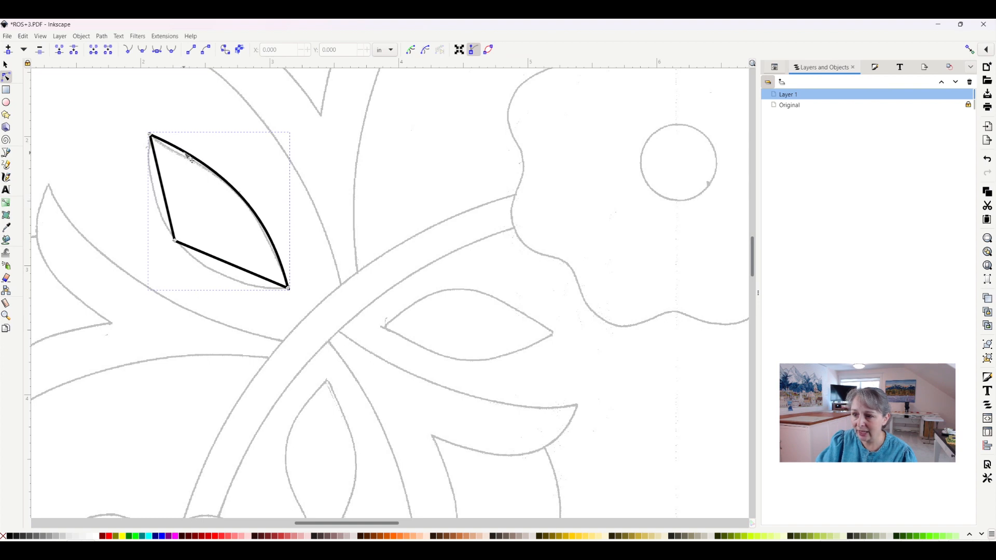
click(239, 194)
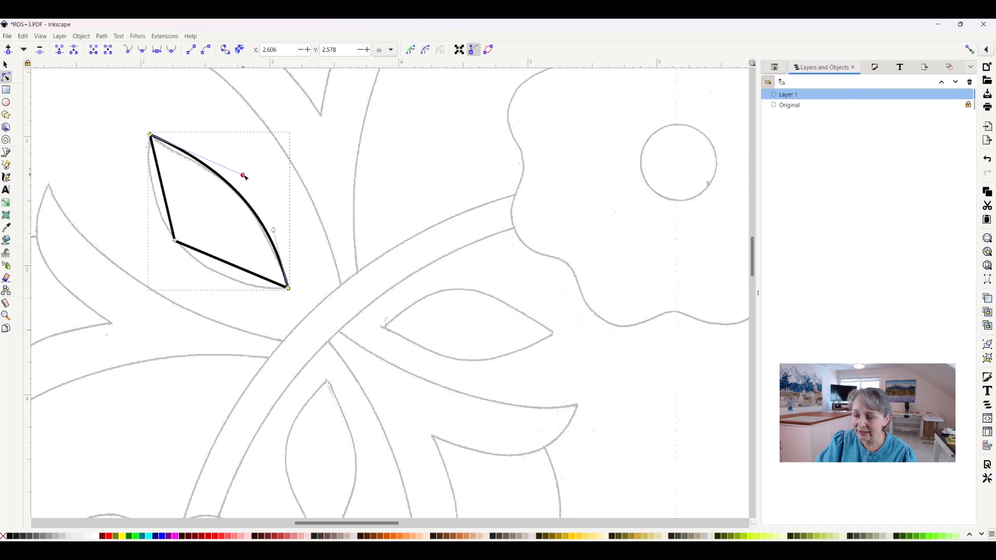
drag(244, 176, 234, 198)
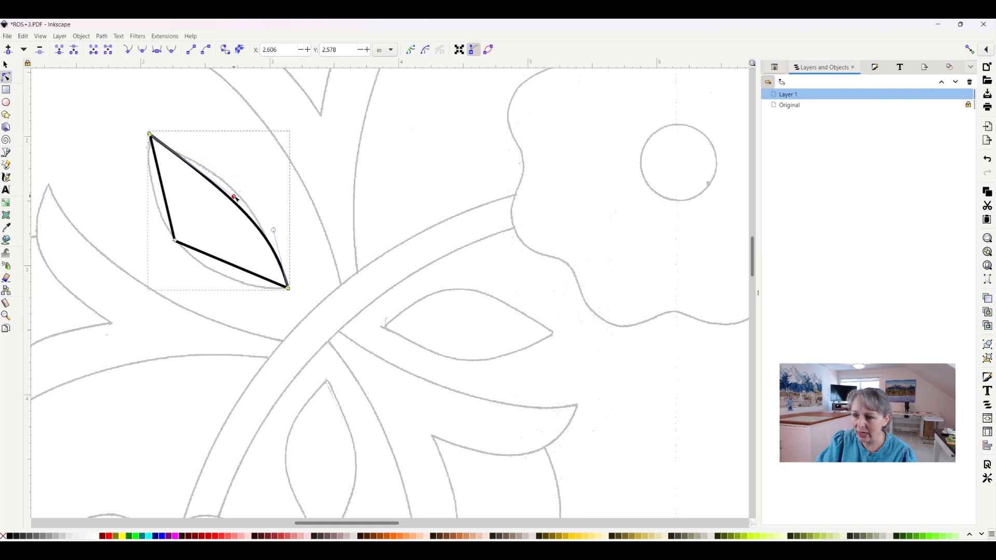
mouse_move(275, 231)
mouse_down()
mouse_move(249, 162)
mouse_move(234, 156)
mouse_move(247, 177)
mouse_up()
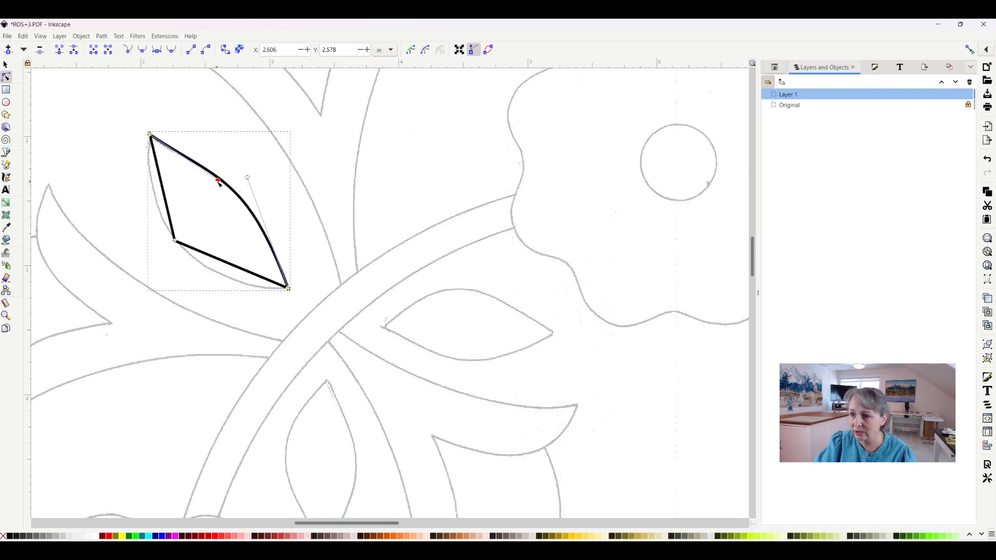
drag(207, 181, 194, 176)
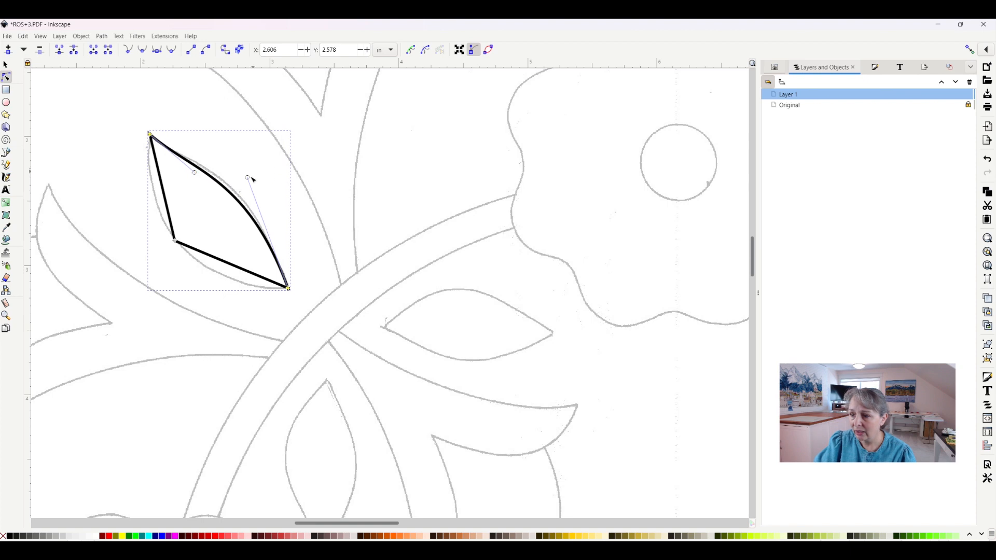
click(250, 184)
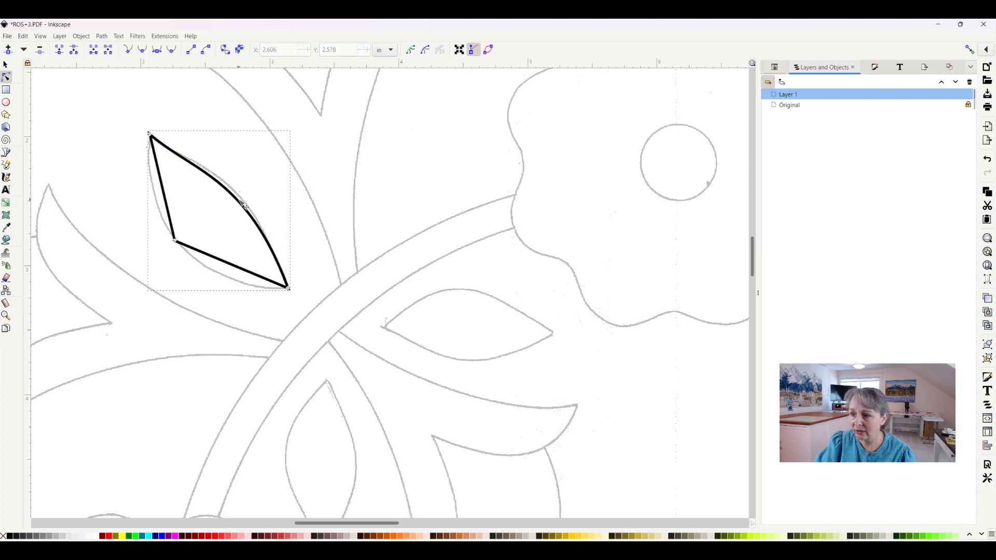
click(243, 205)
drag(248, 180, 252, 172)
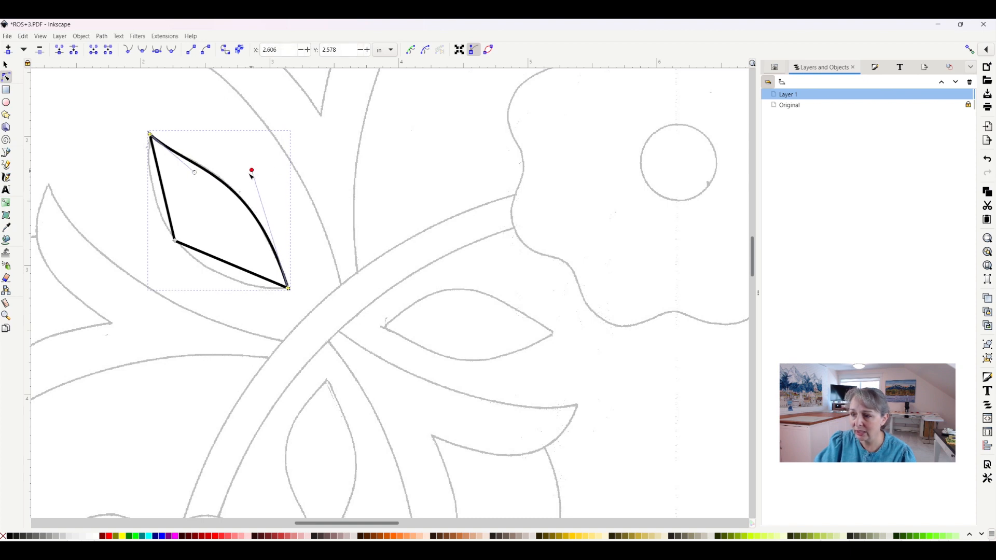
Step: Curve the leaf's bottom and left edges outward along the traced leaf
drag(227, 263, 238, 286)
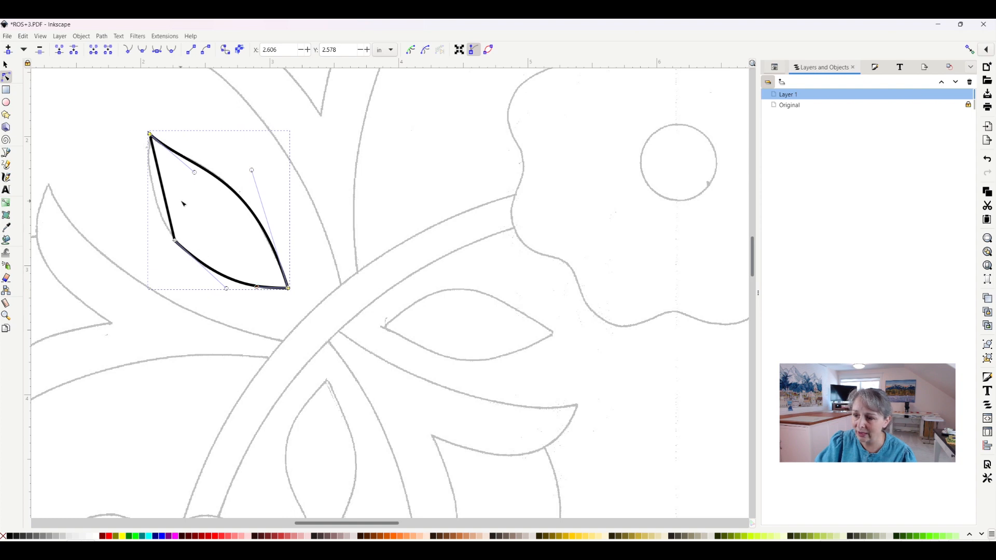
drag(167, 196, 152, 186)
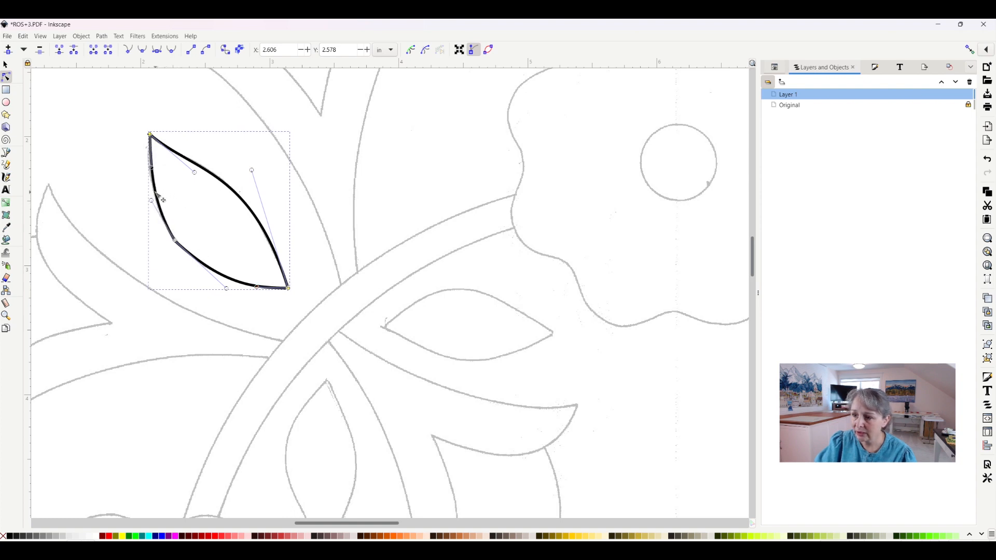
drag(158, 192, 153, 195)
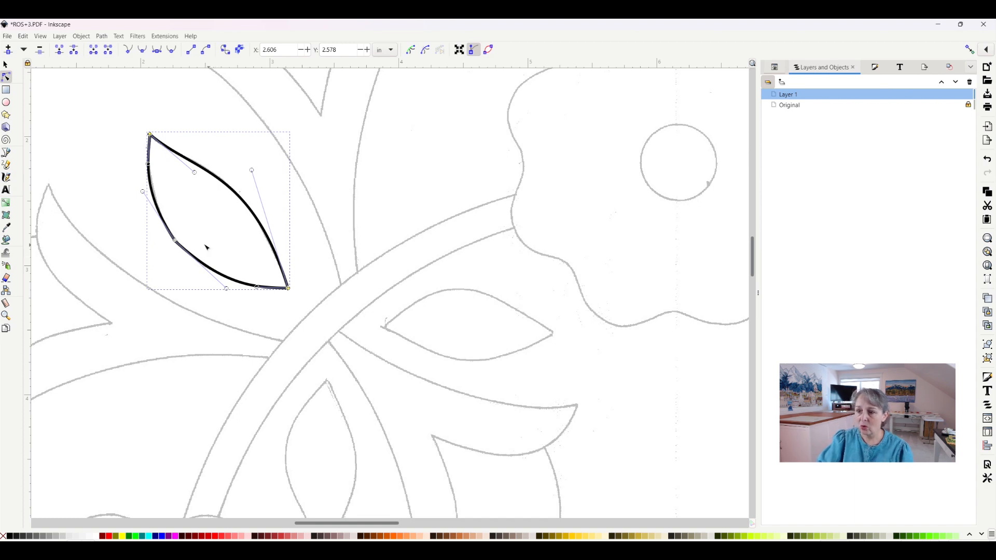
click(179, 268)
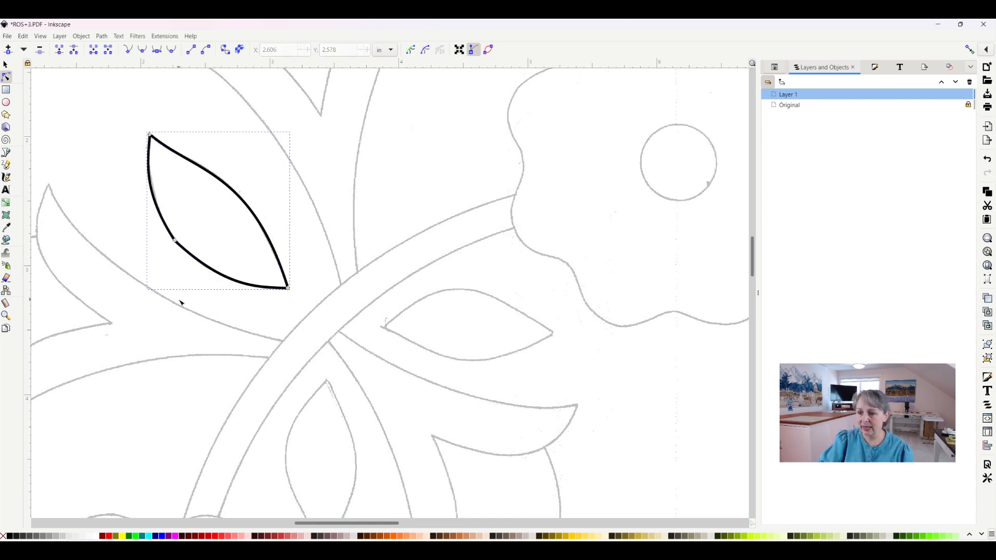
click(180, 300)
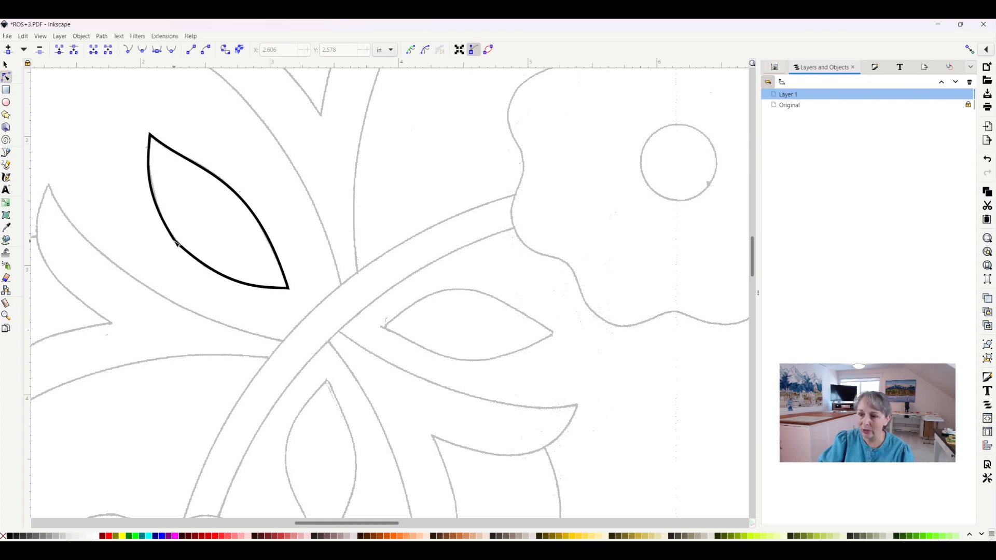
Step: Delete the left-edge node as a trial, reshape the lower curve, then undo it
click(177, 243)
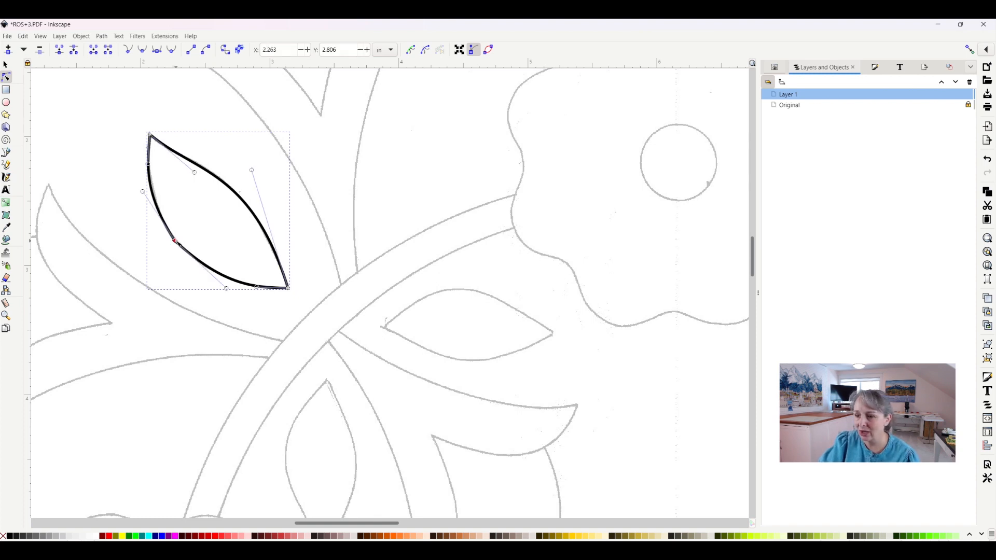
key(Delete)
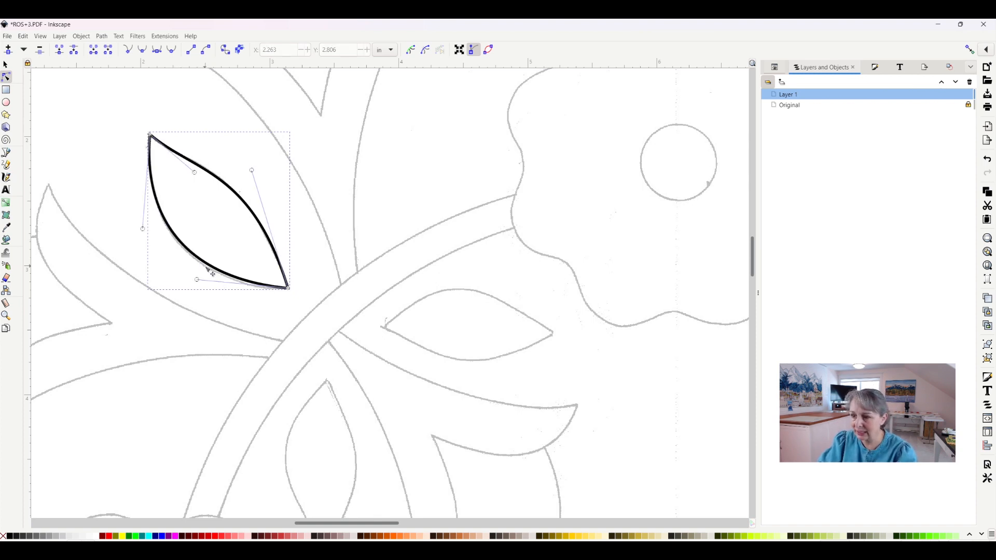
drag(198, 280, 197, 284)
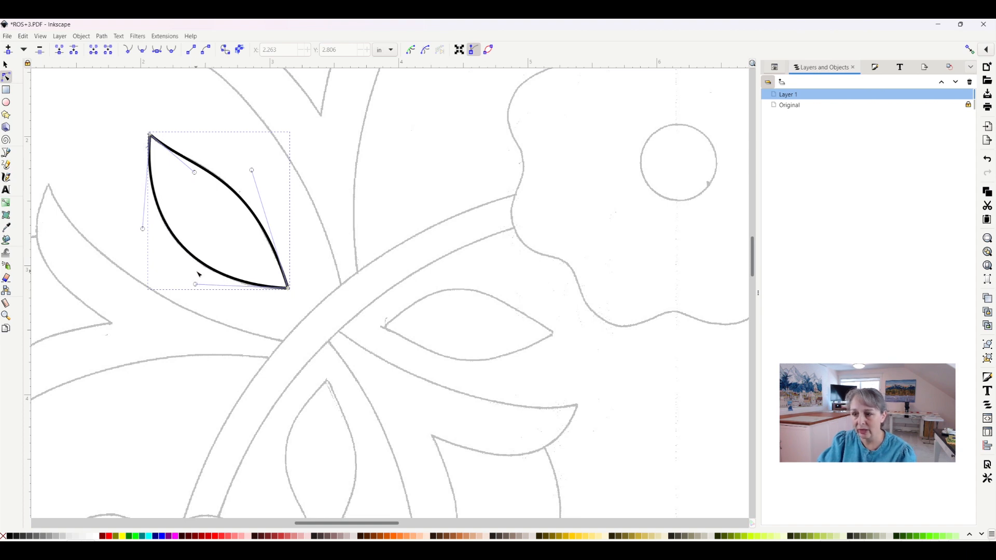
key(ctrl+z)
key(ctrl+z)
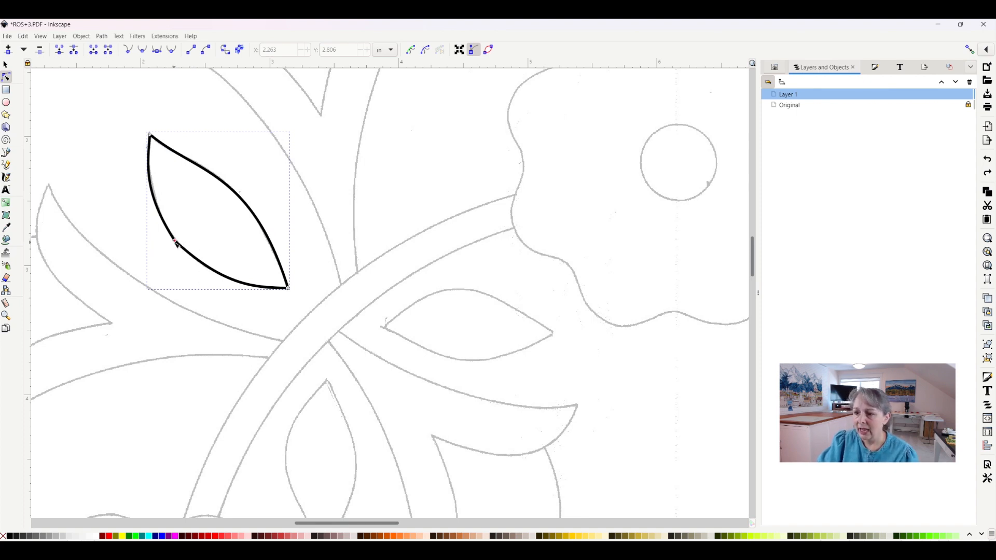
Step: Make the leaf's left node smooth and fit its left and lower curves to the trace, then deselect
click(175, 241)
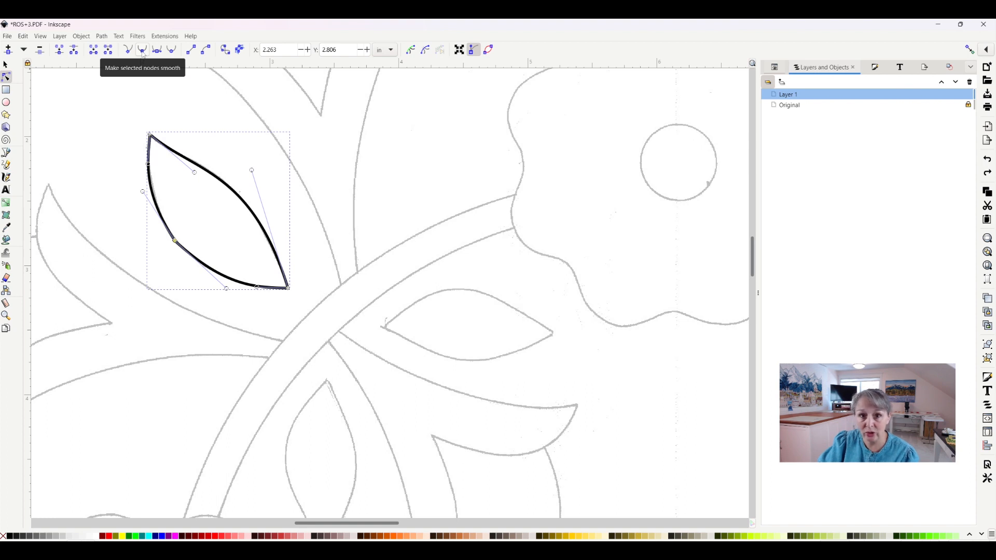
click(142, 52)
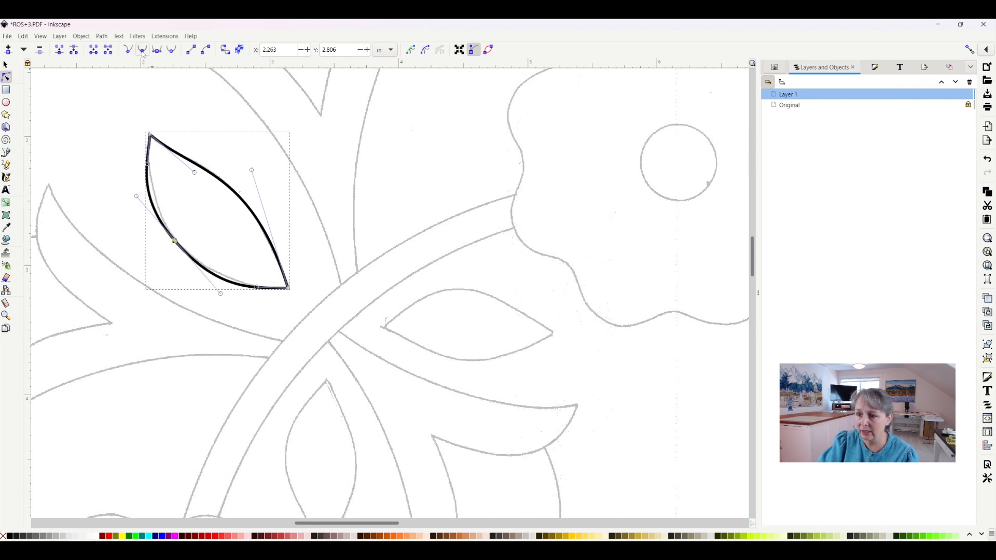
drag(136, 197, 150, 212)
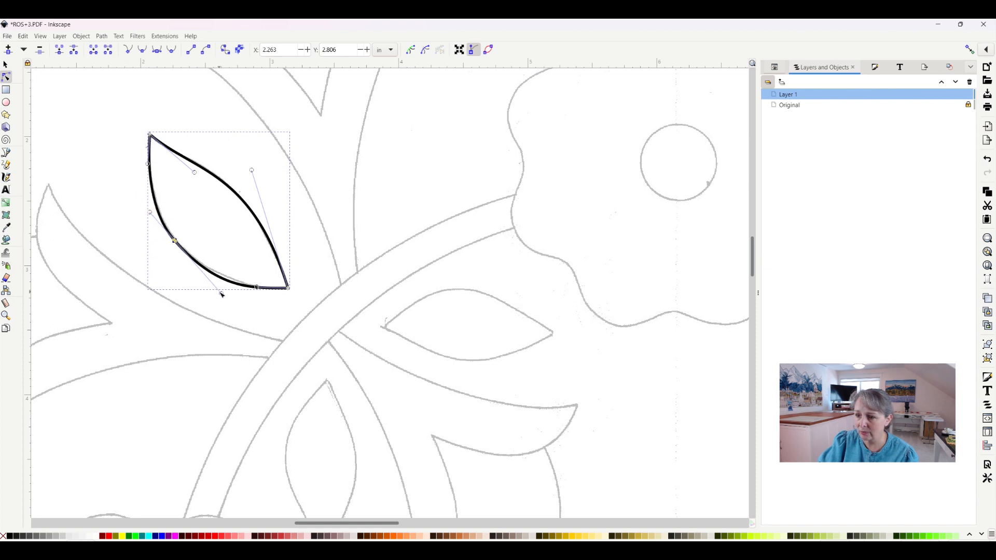
shift+click(287, 288)
drag(222, 294, 217, 286)
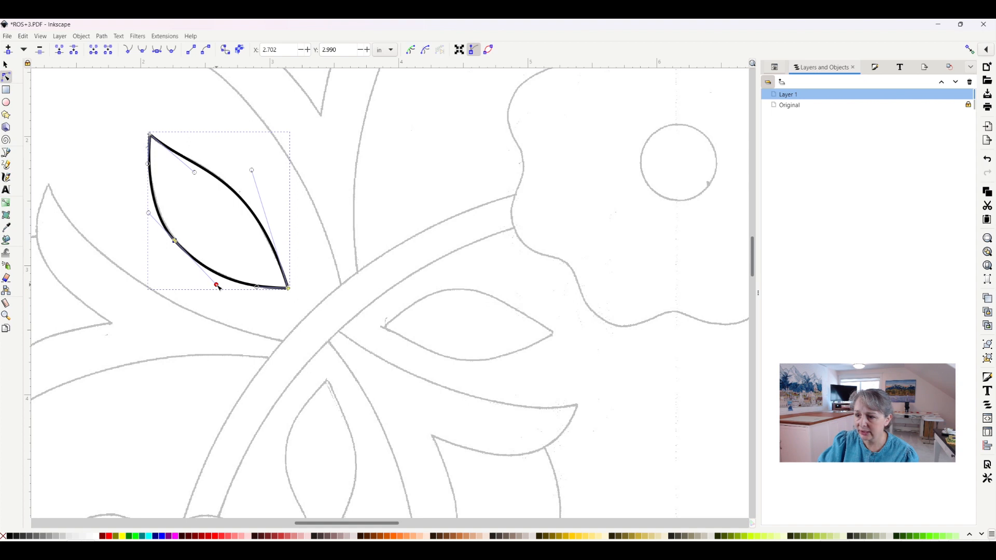
key(Escape)
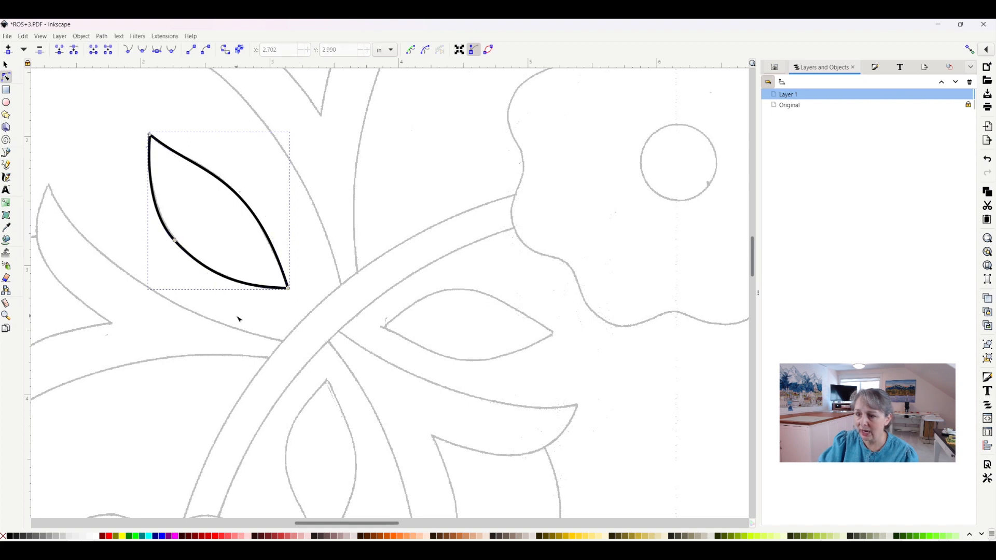
key(Escape)
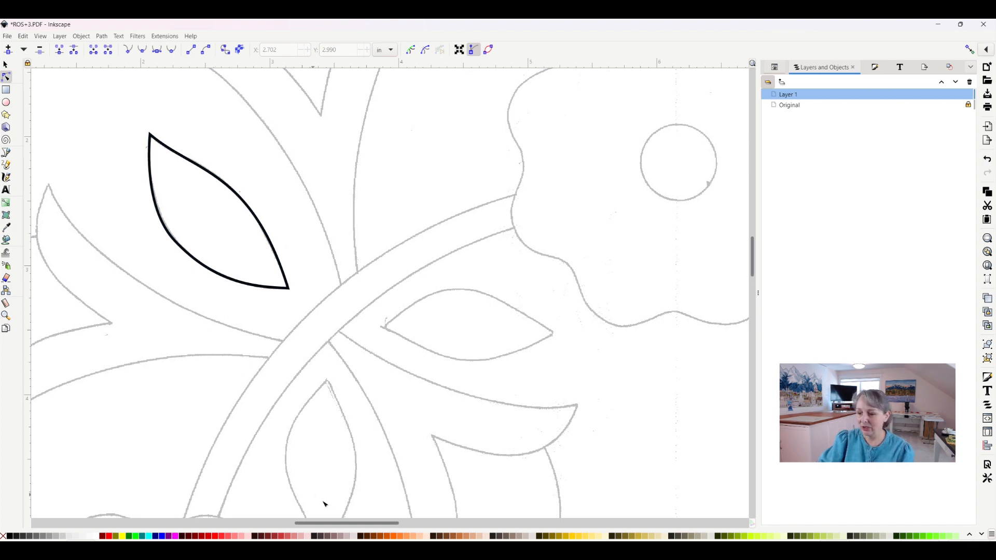
scroll(332, 525, left, 1)
scroll(332, 526, left, 1)
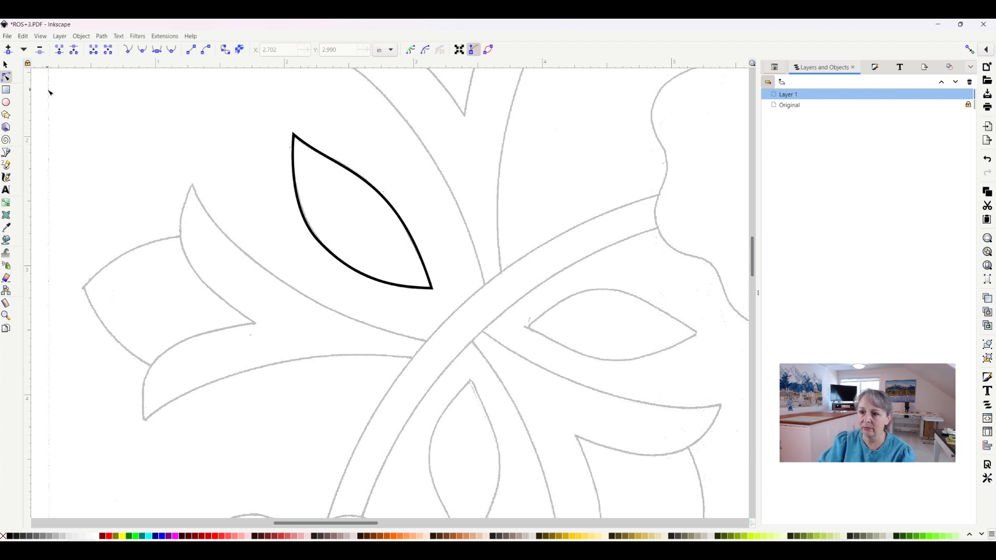
Step: Draw an open straight-segment path around the rosebud from stem junction to its right end
click(6, 152)
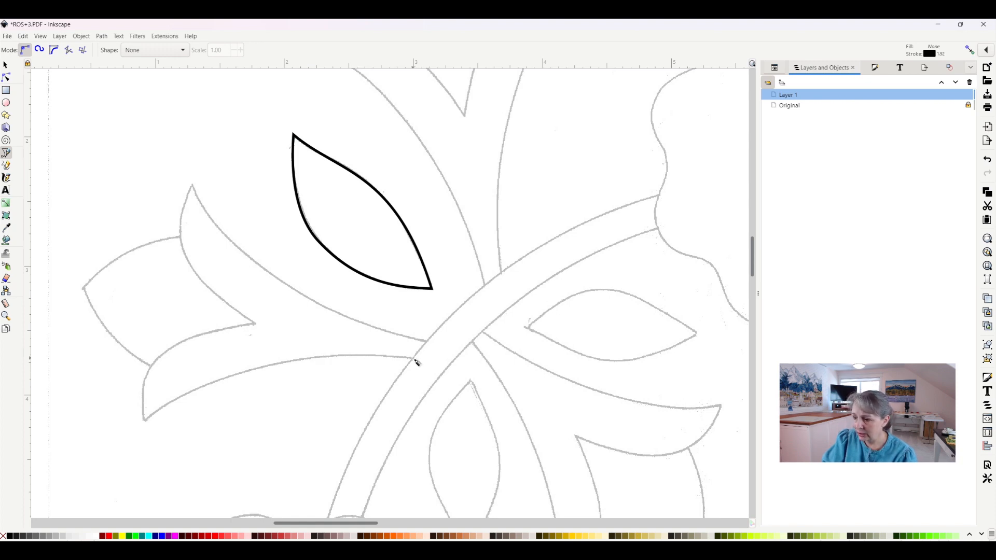
click(413, 359)
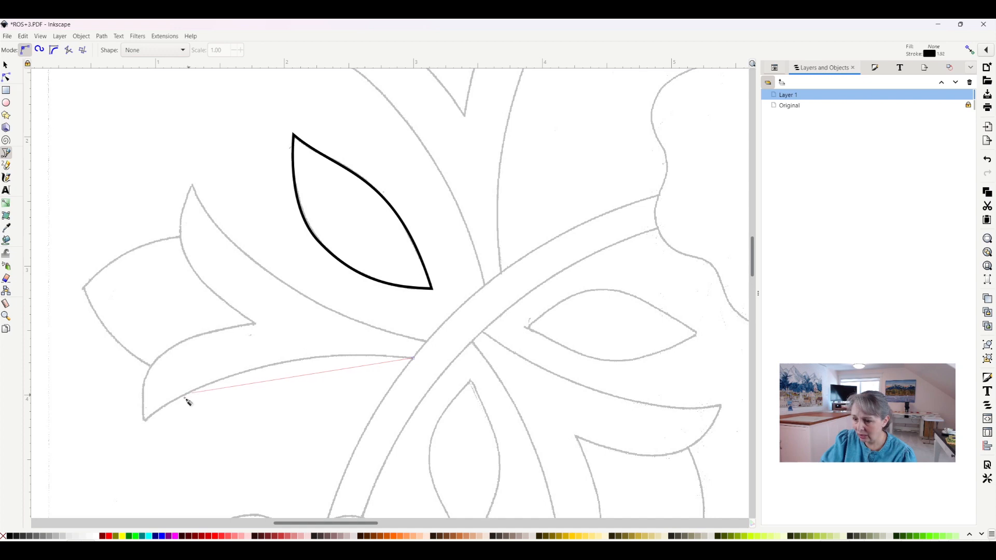
click(144, 420)
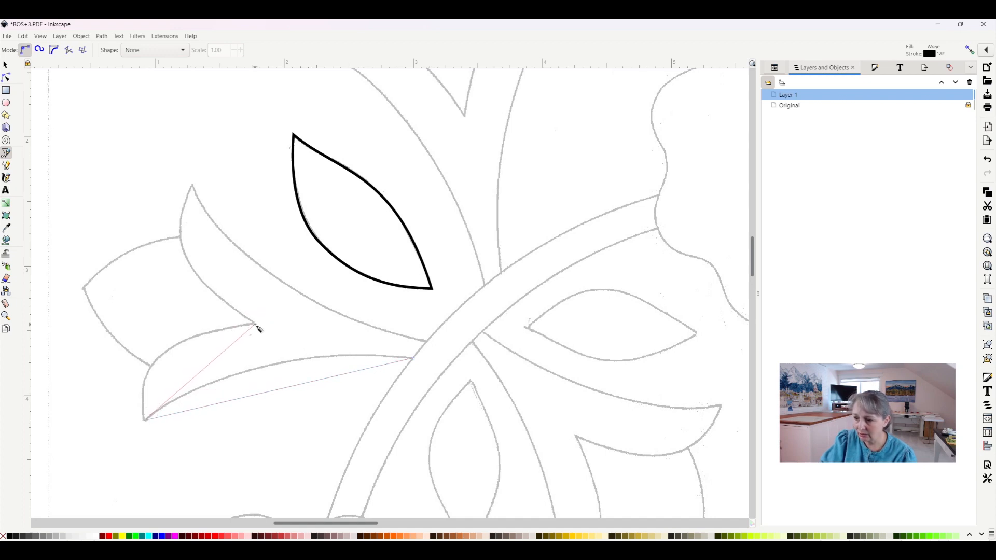
click(254, 323)
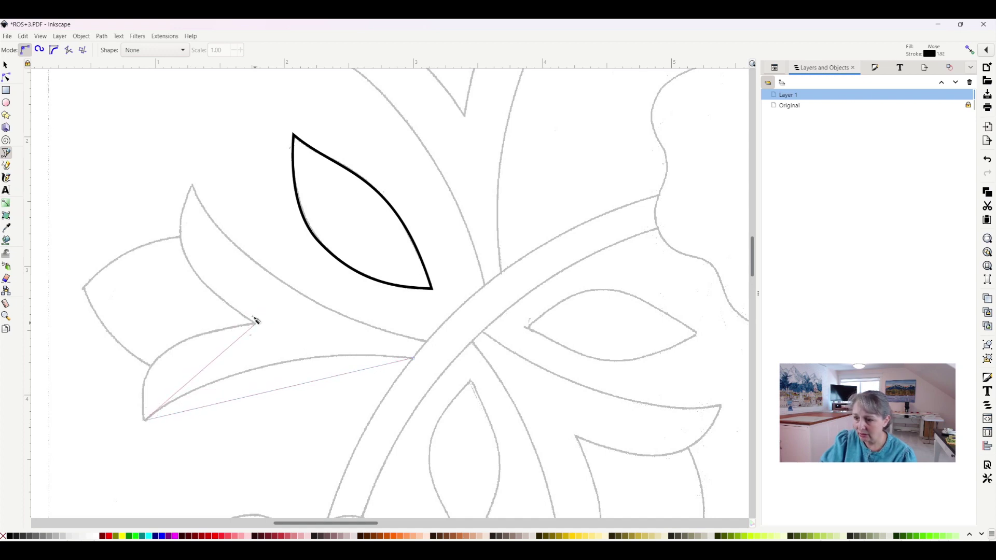
click(193, 187)
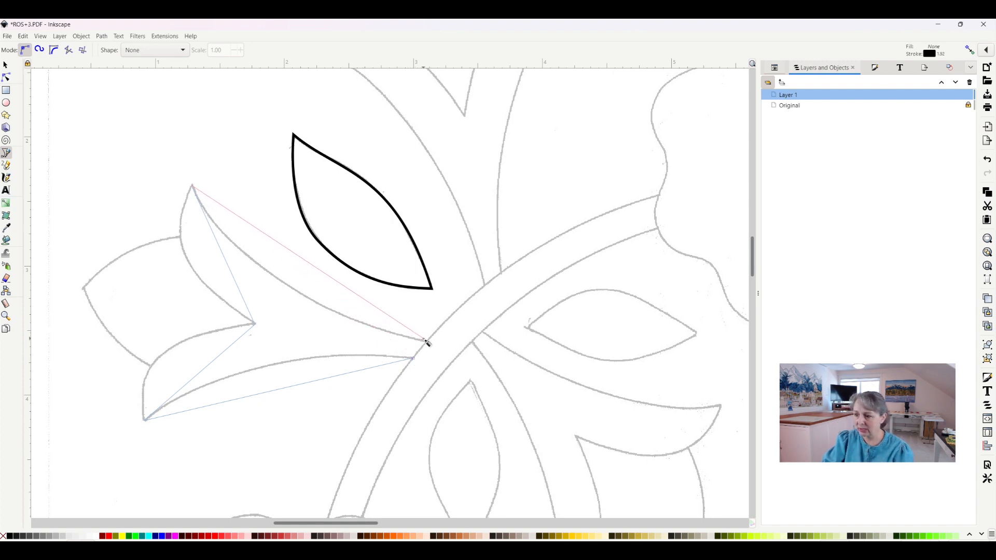
double_click(427, 344)
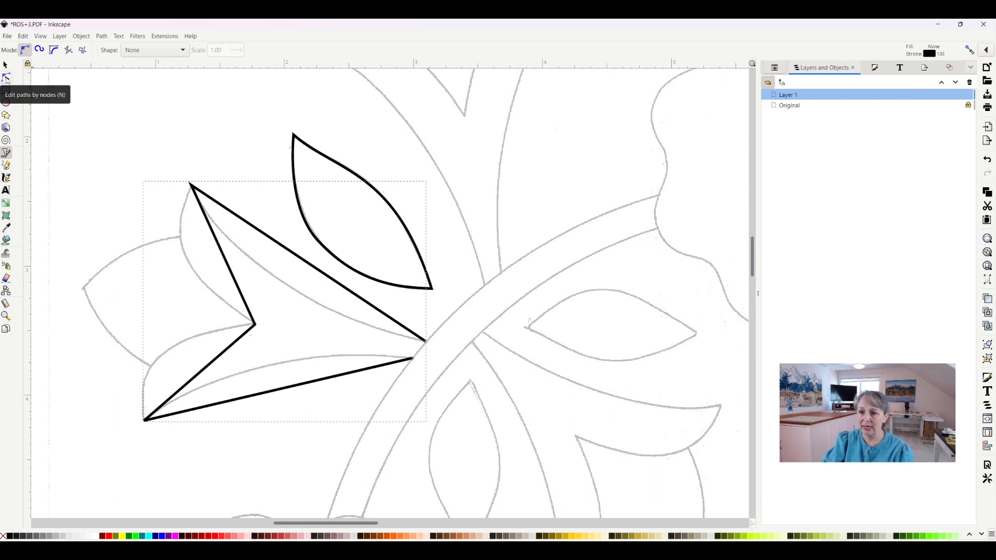
Step: Bend each rosebud segment into smooth curves following the traced petal edges
click(6, 76)
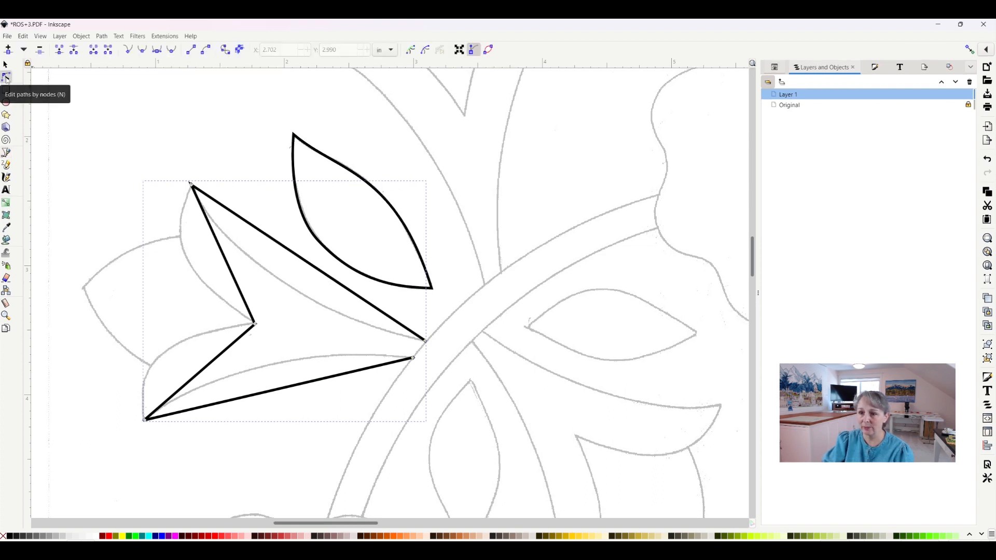
mouse_move(330, 278)
mouse_down()
mouse_move(317, 293)
mouse_move(289, 286)
mouse_up()
drag(232, 268, 192, 263)
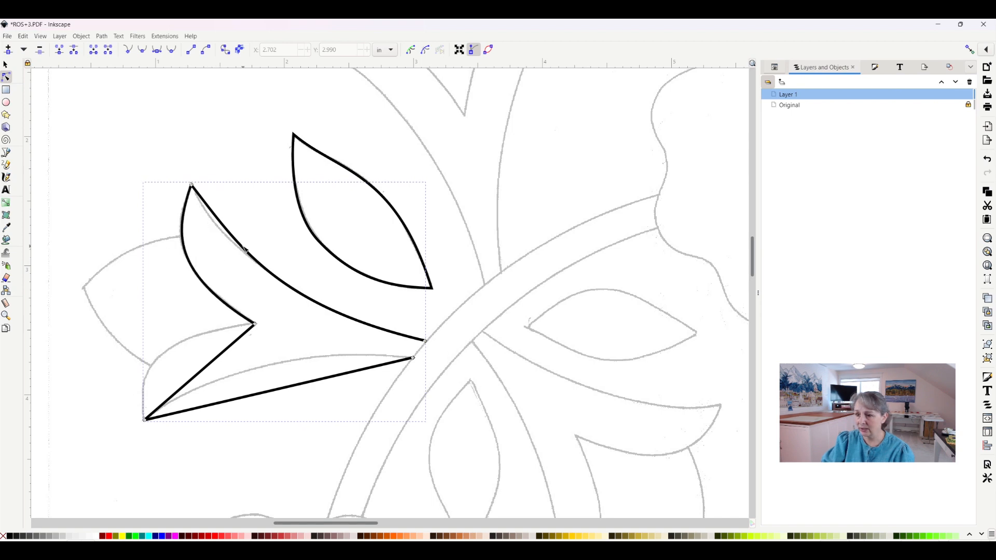
drag(239, 249, 219, 236)
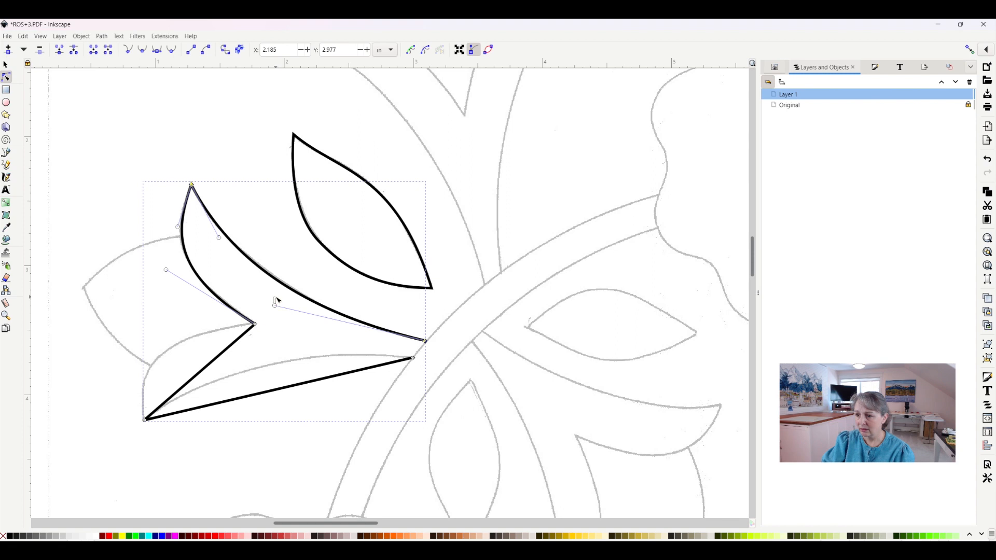
key(Escape)
drag(198, 382, 172, 357)
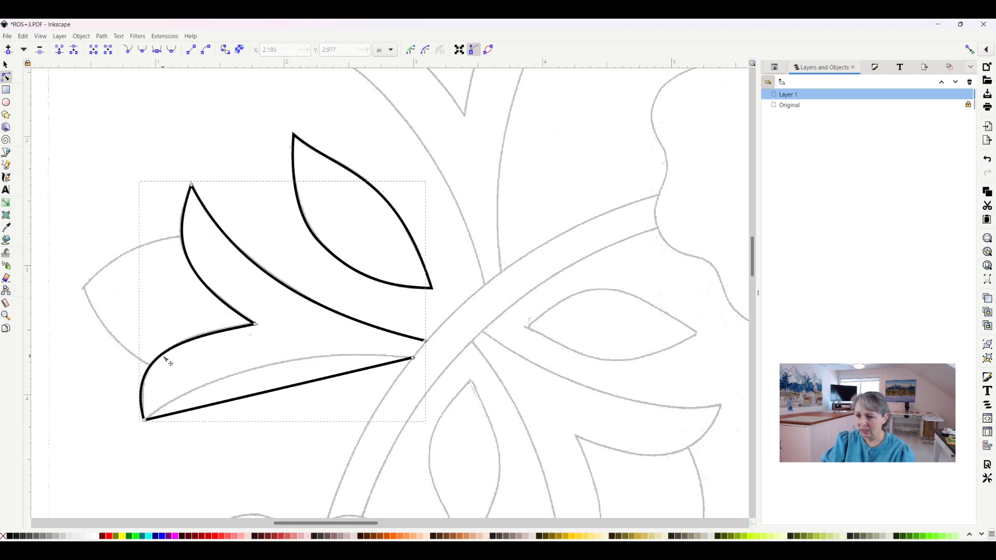
drag(173, 357, 168, 359)
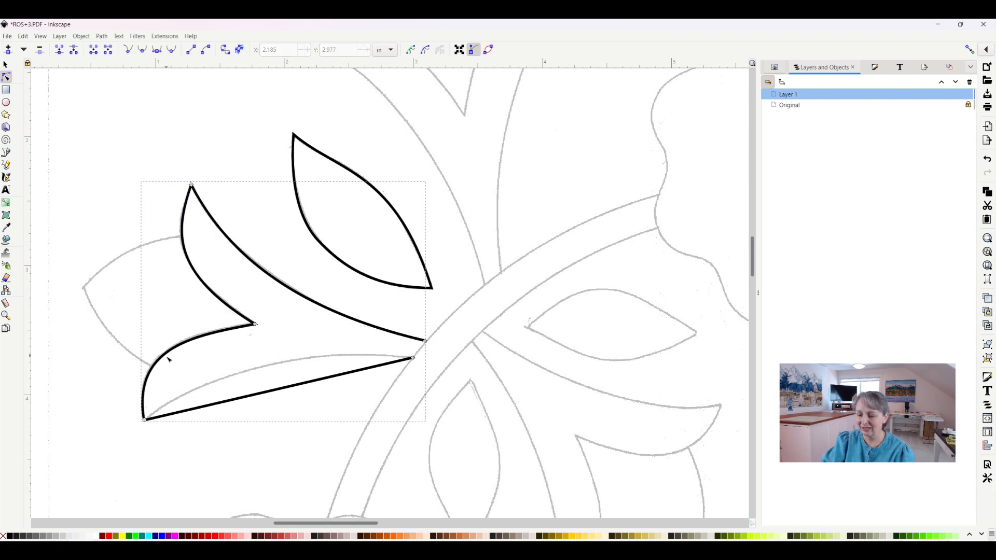
drag(278, 397, 270, 370)
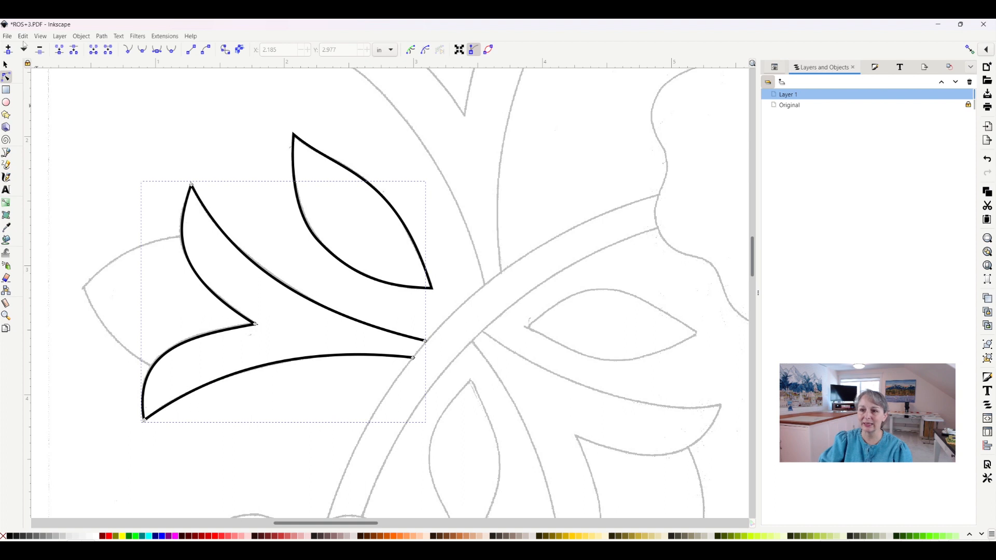
Step: Save the document via File > Save and deselect the rosebud path
click(10, 36)
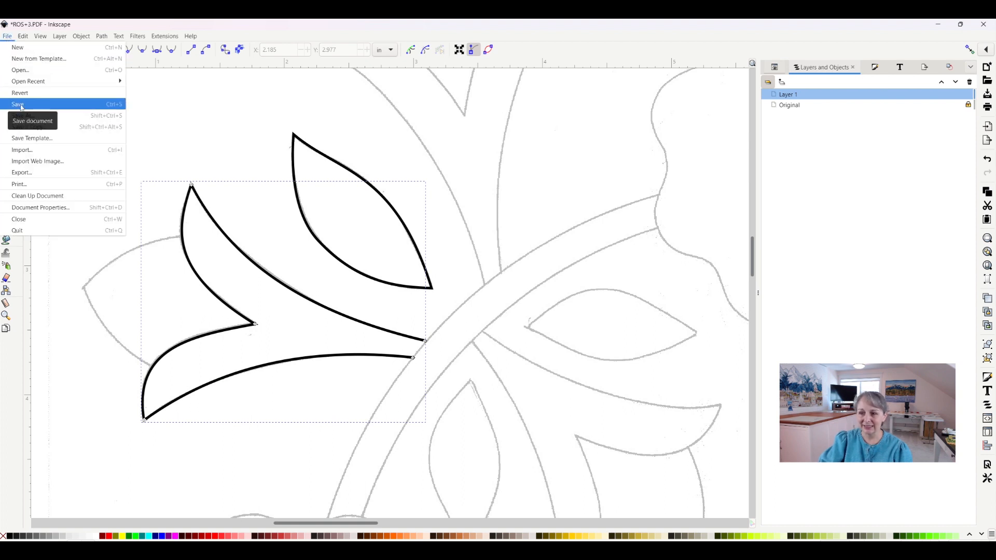
click(198, 113)
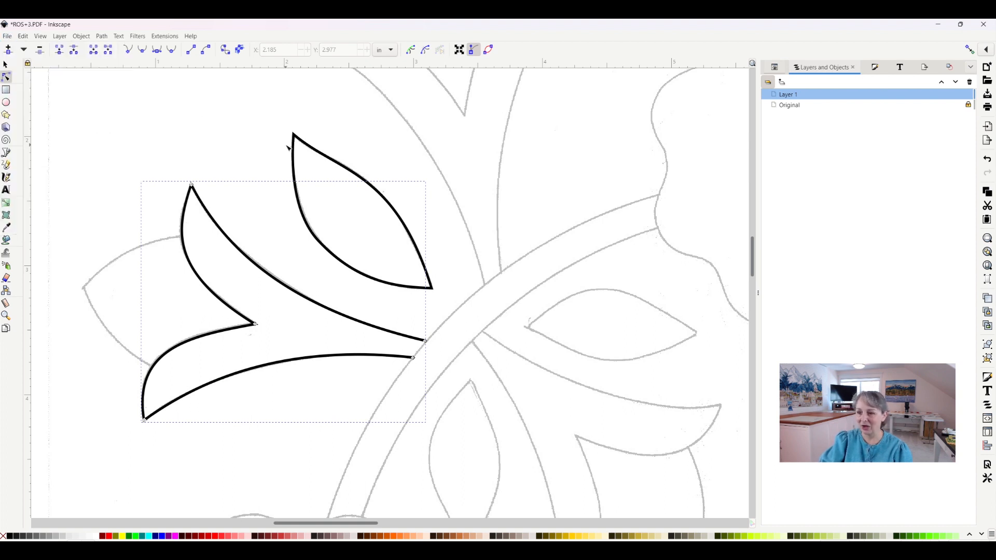
click(242, 123)
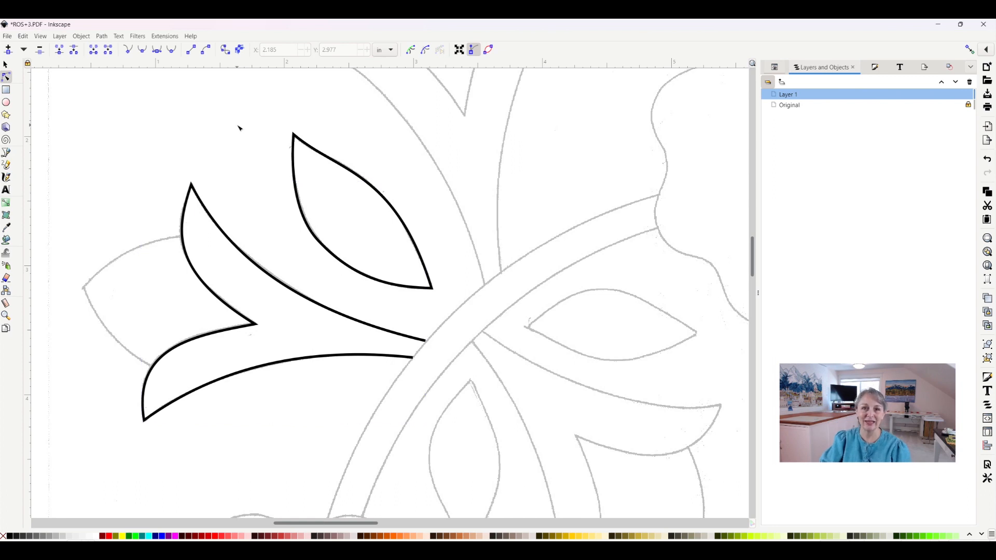